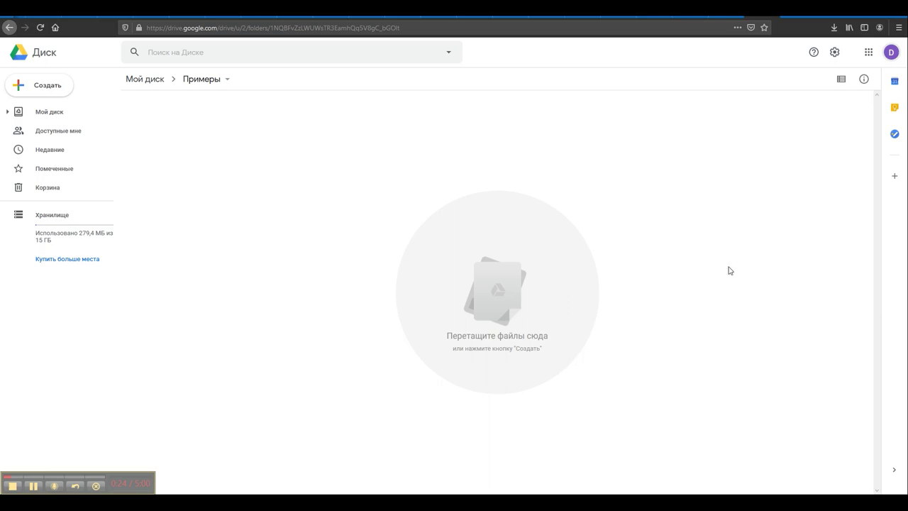
- Create a new blank Google Form in the Примеры folder
click(32, 90)
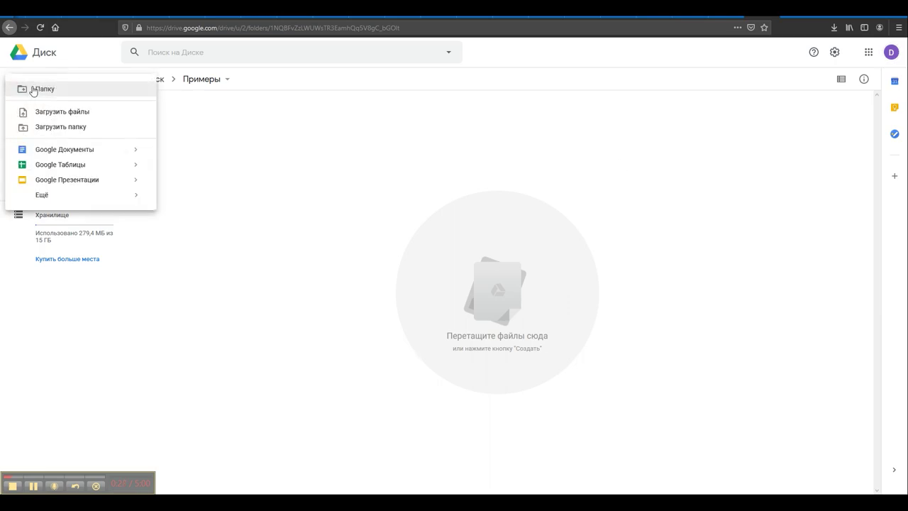
mouse_move(47, 196)
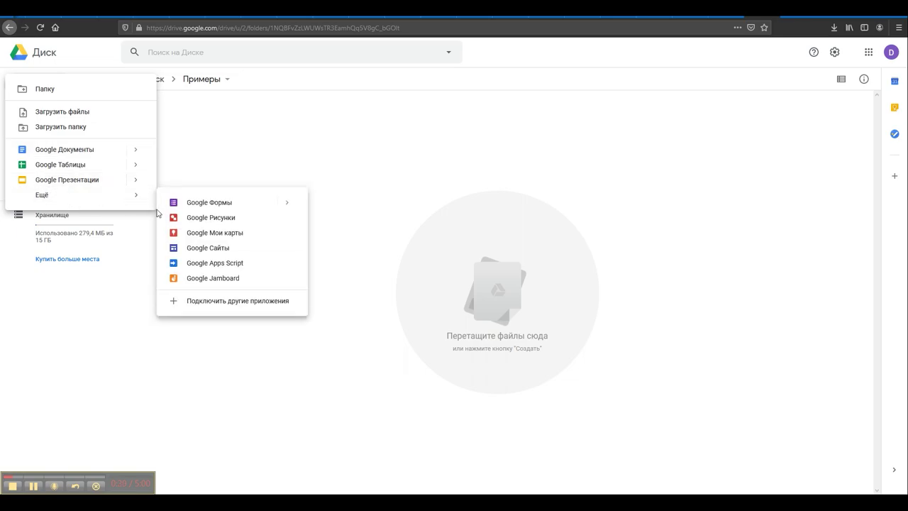
click(208, 203)
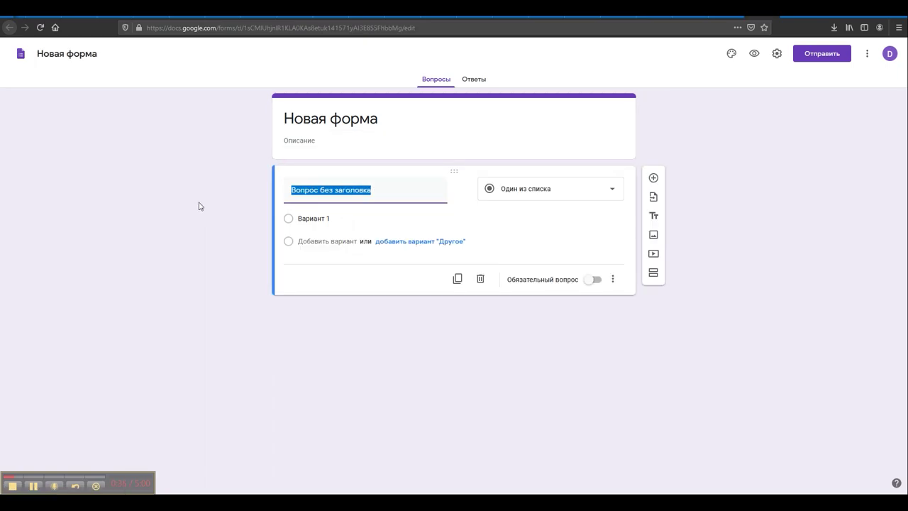
- Replace the form's default title with "Русский язык"
click(317, 118)
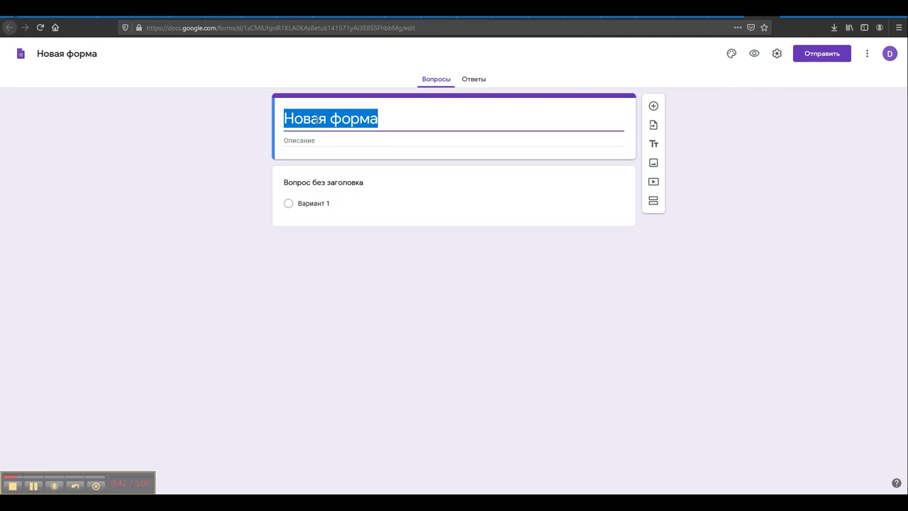
text(Hecorbq)
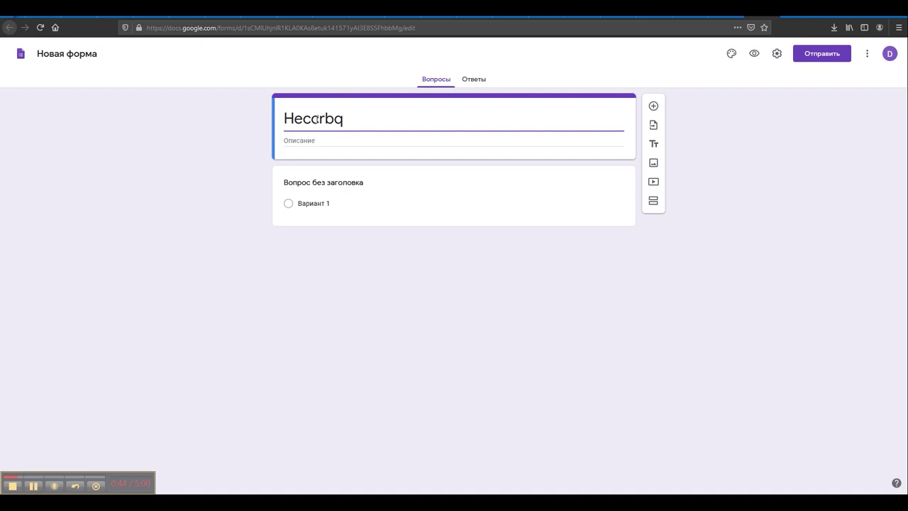
key(BackSpace)
key(BackSpace)
key(BackSpace)
key(BackSpace)
key(BackSpace)
key(BackSpace)
key(BackSpace)
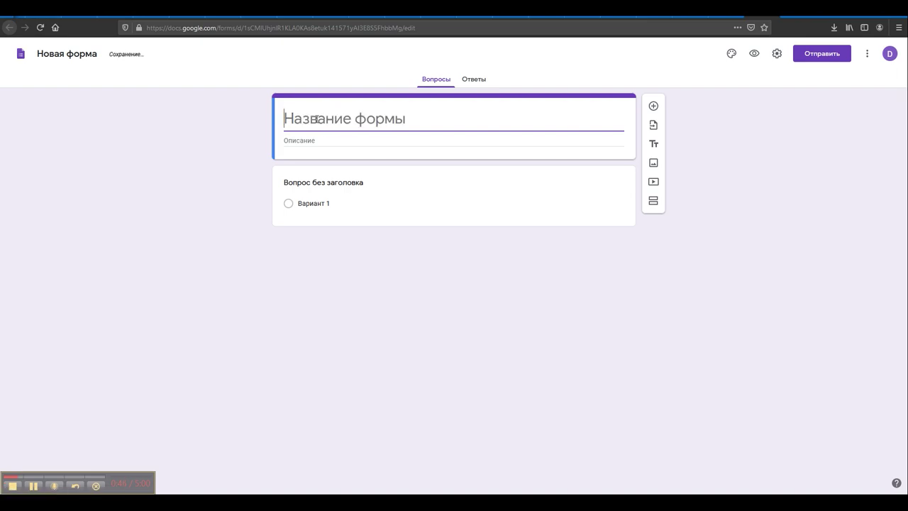
text(Рус)
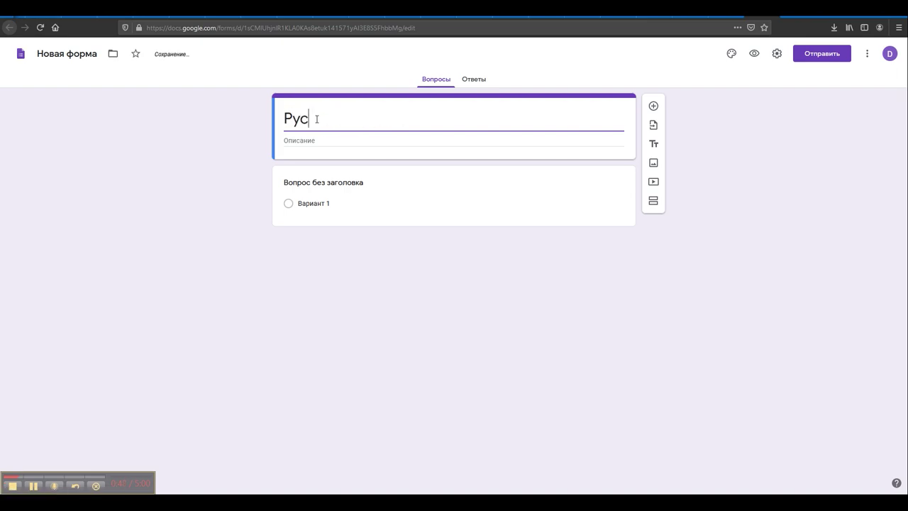
text(ский язык)
click(236, 182)
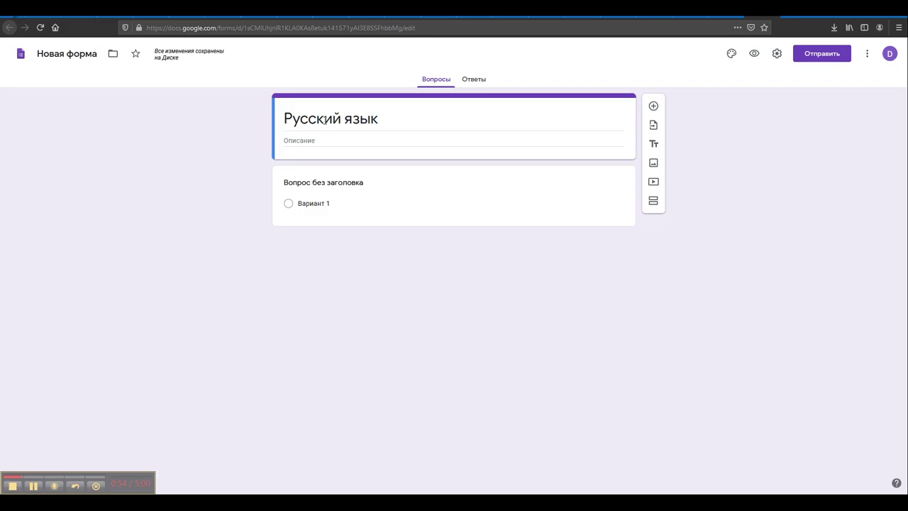
- Name the form's file "Русский язык", matching the form title
drag(285, 119, 380, 114)
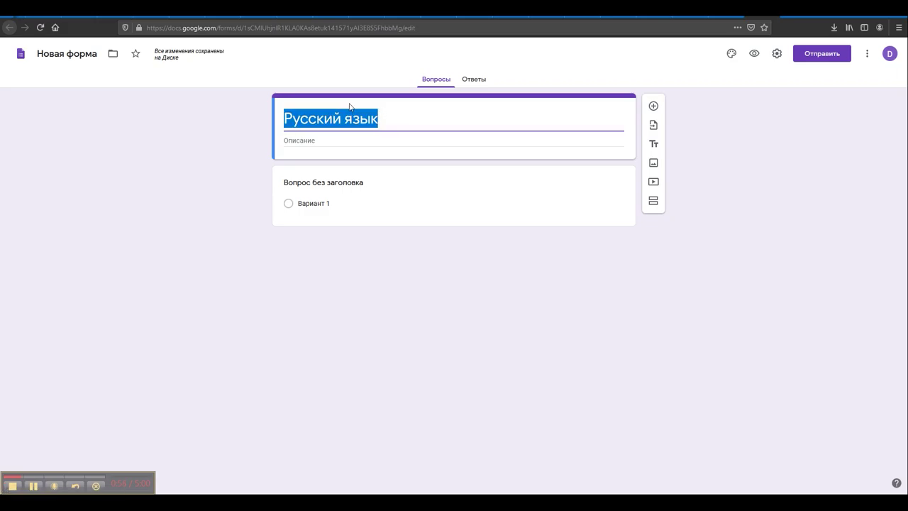
click(64, 54)
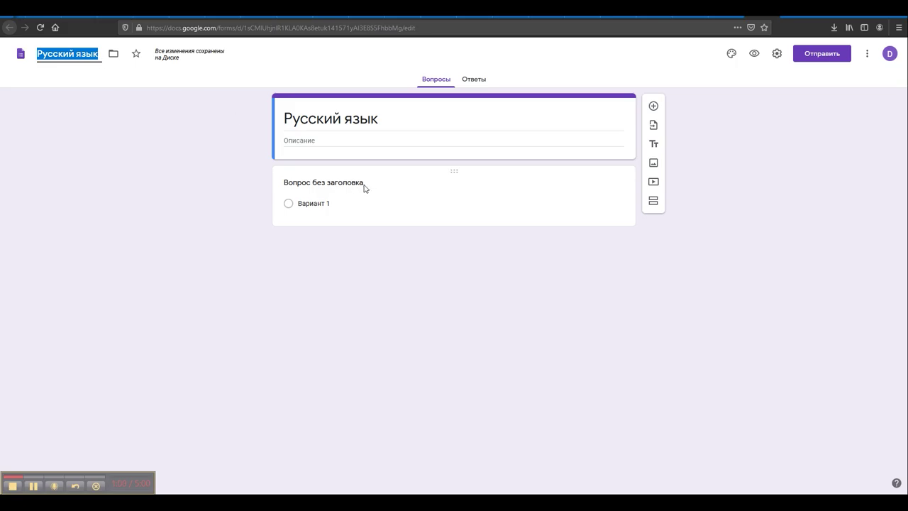
click(328, 182)
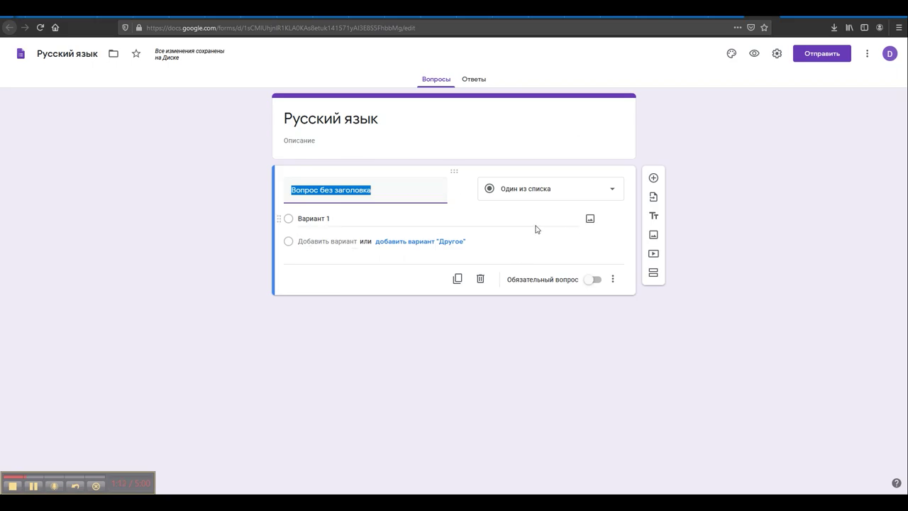
click(34, 487)
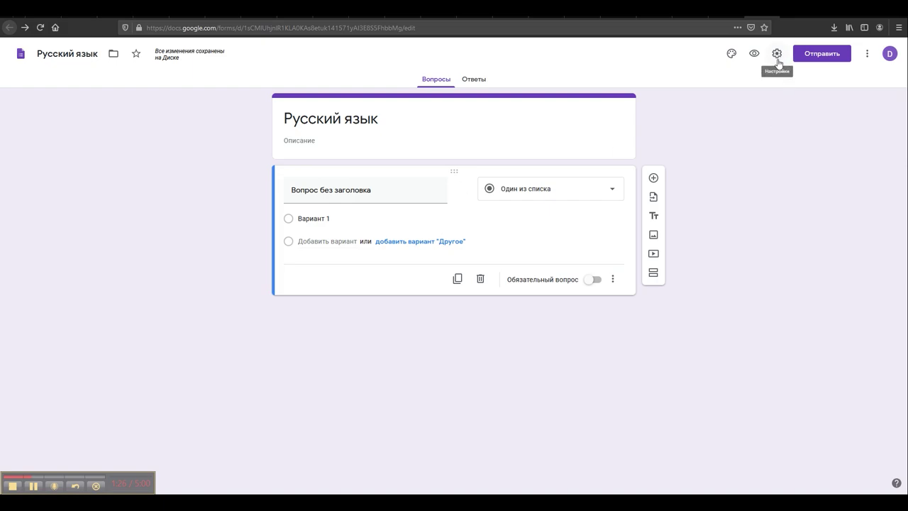
- Turn the form into an automatically graded test in its settings and save them
click(777, 55)
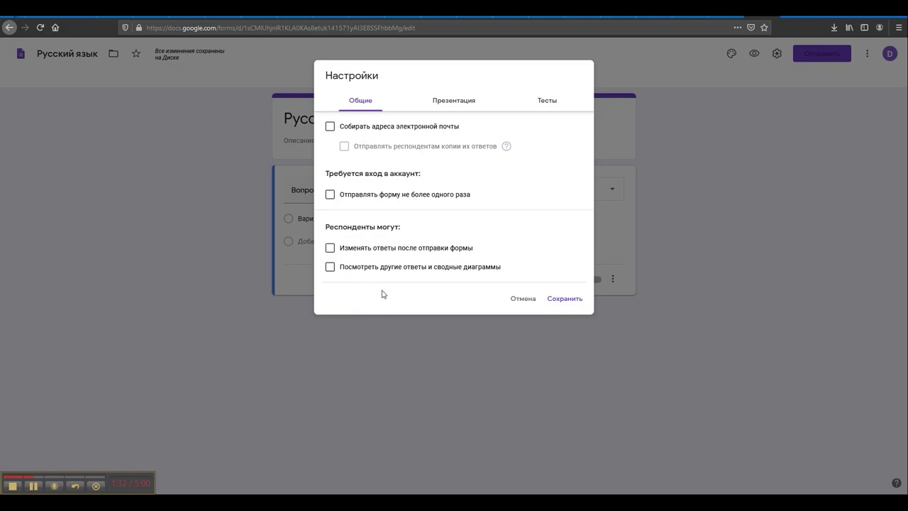
click(461, 100)
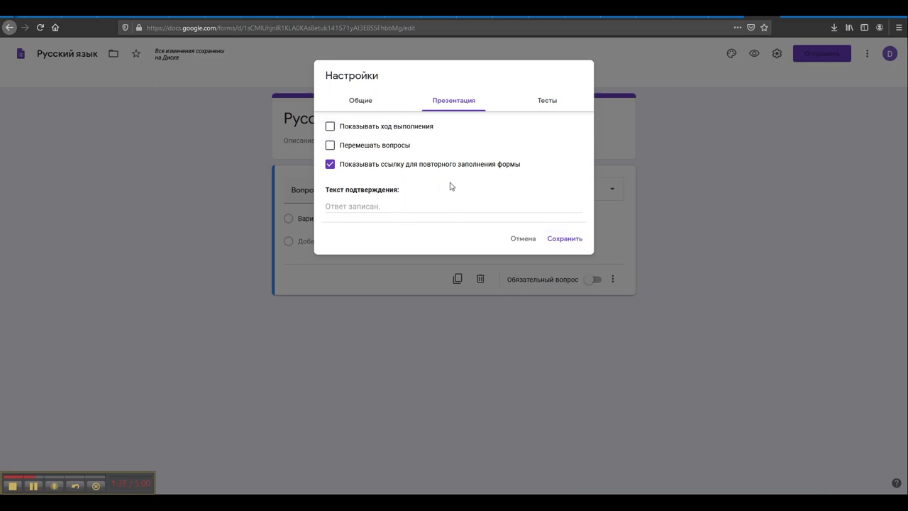
click(549, 105)
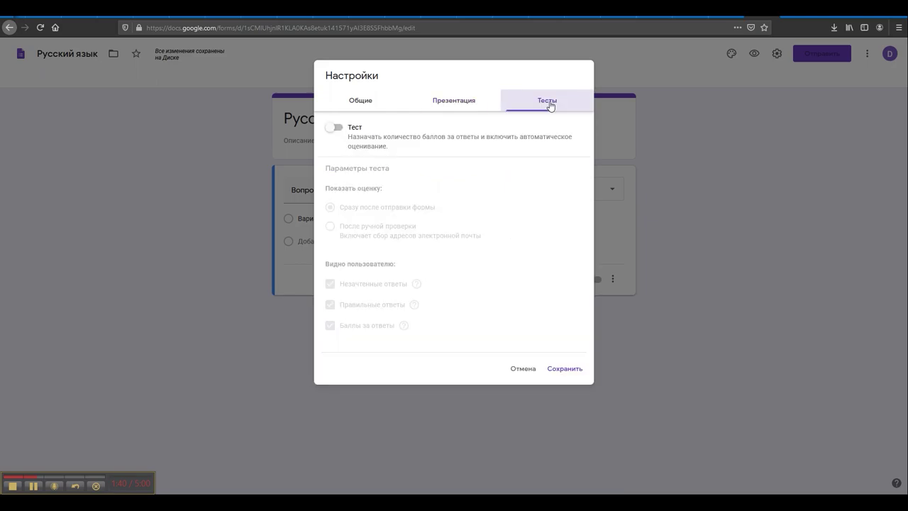
click(333, 130)
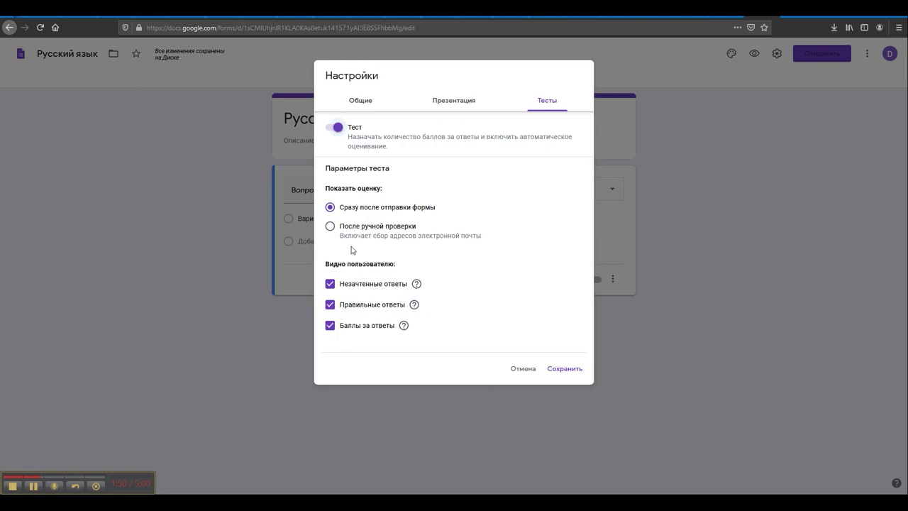
click(565, 369)
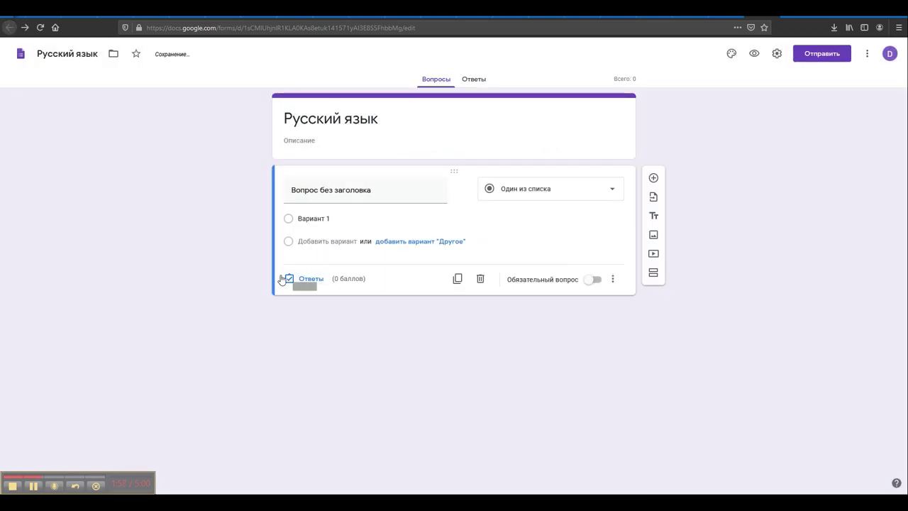
- Set the first question's text to: На какой слог падает ударение в слово "молоко"?
click(355, 188)
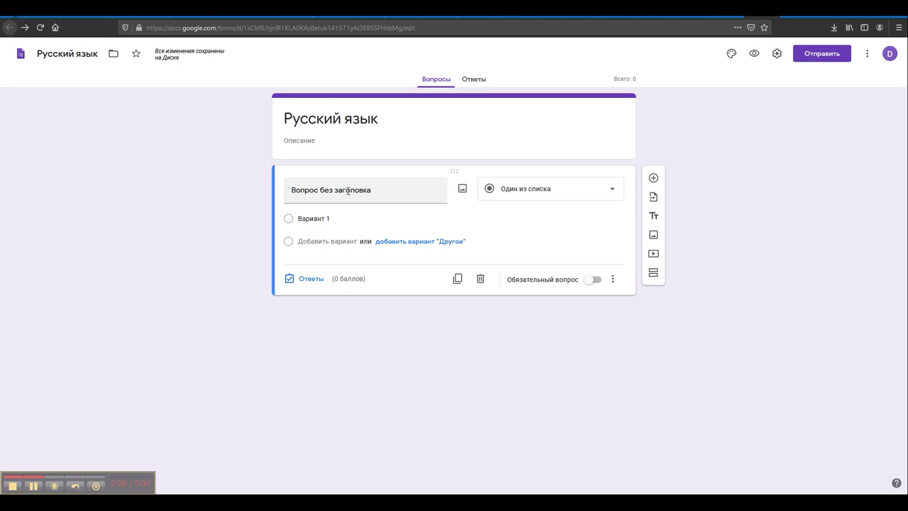
triple_click(348, 190)
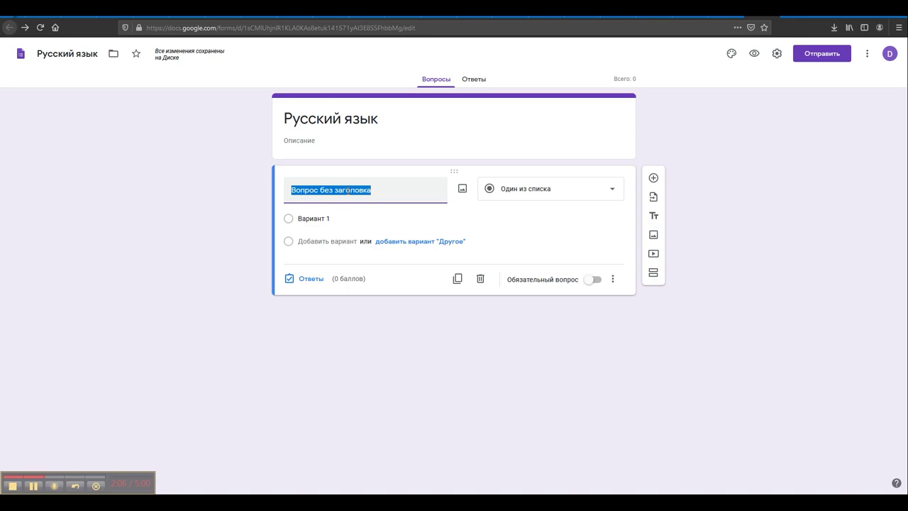
text(На какой слог )
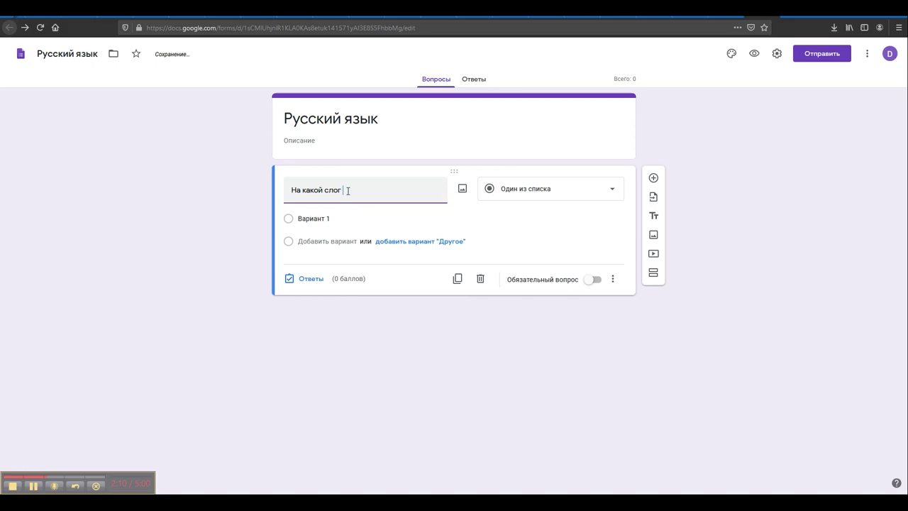
text(падает ударение в слово молоко)
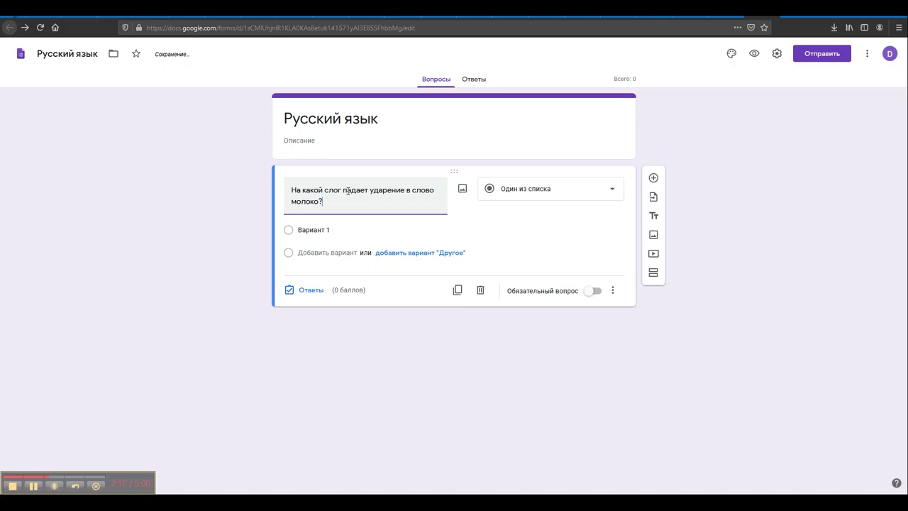
text(")
click(292, 202)
text(")
- Give the "молоко" question three answer options: 1, 2 and 3
click(324, 232)
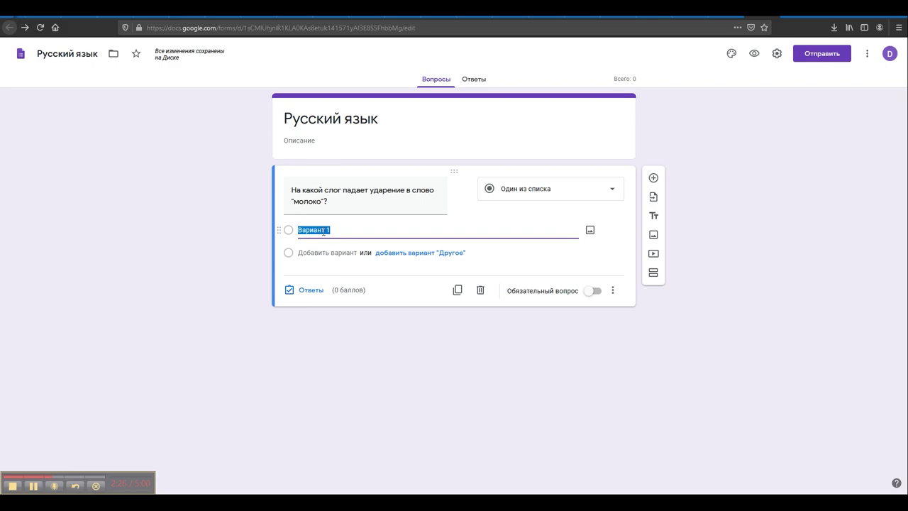
text(1)
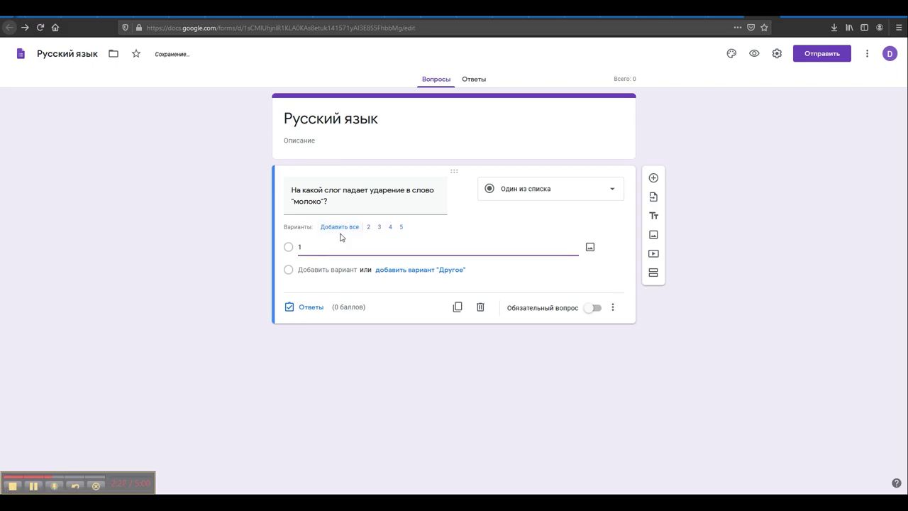
click(315, 269)
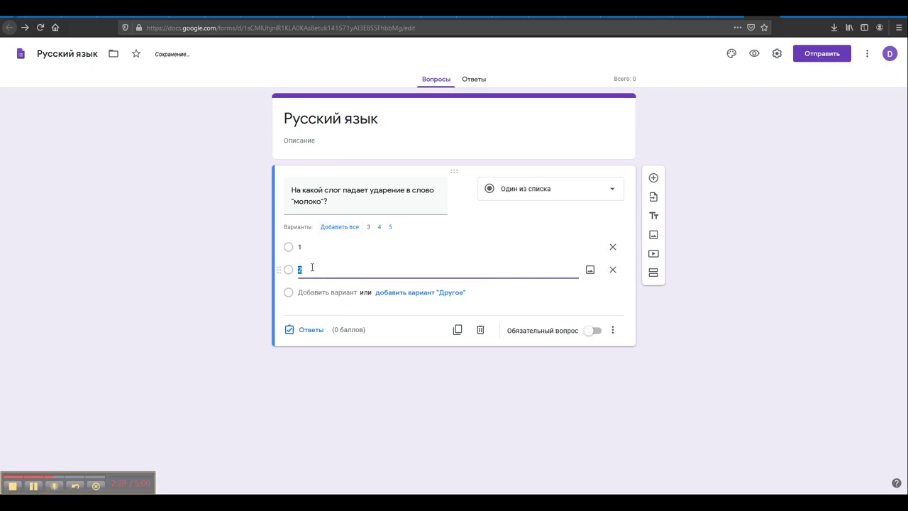
click(313, 292)
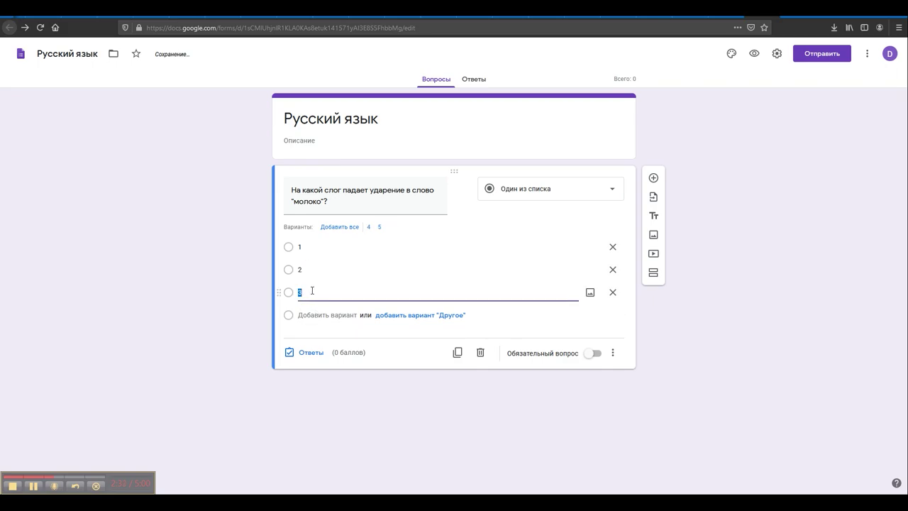
click(685, 319)
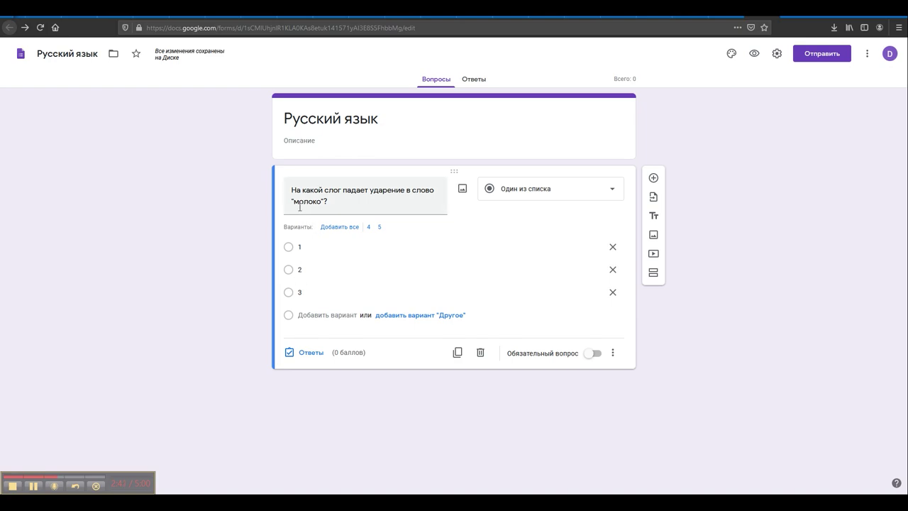
- Mark option 3 as the correct answer in the question's answer key
click(291, 293)
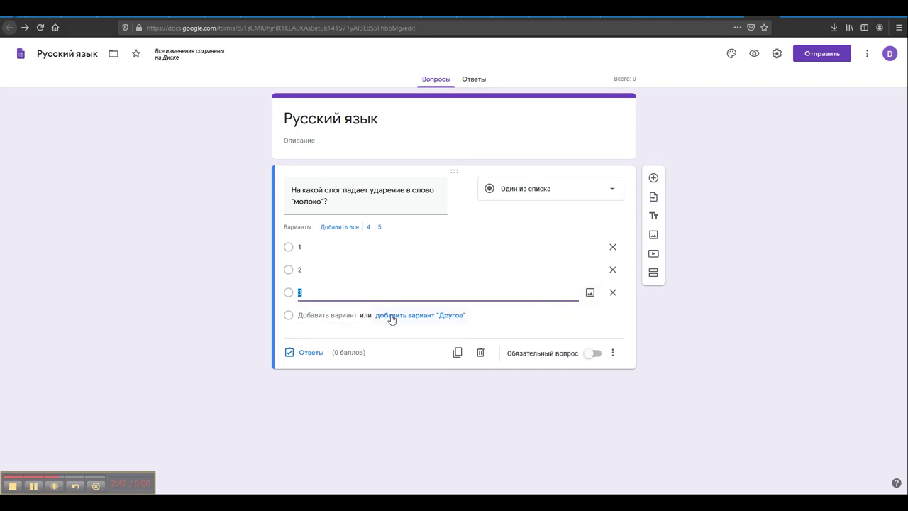
click(311, 353)
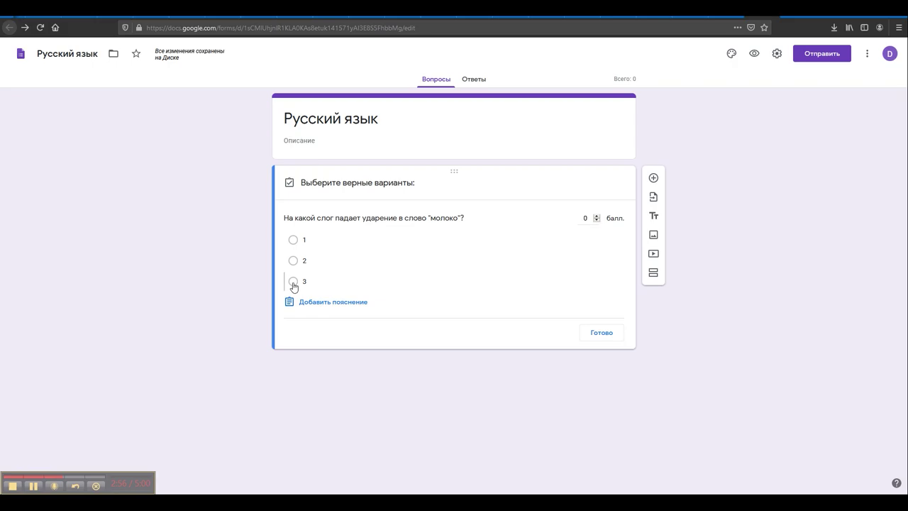
click(294, 284)
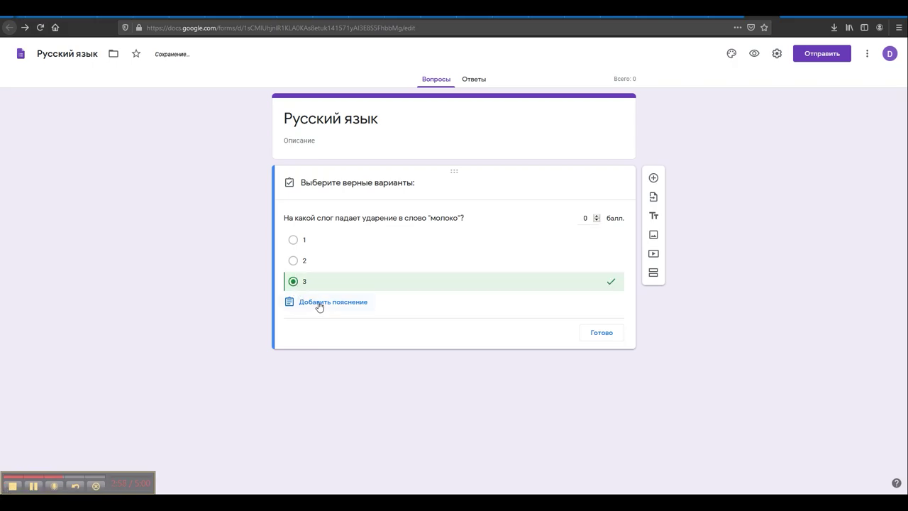
- Open the answer feedback of the "молоко" question at the message for incorrect answers
click(319, 304)
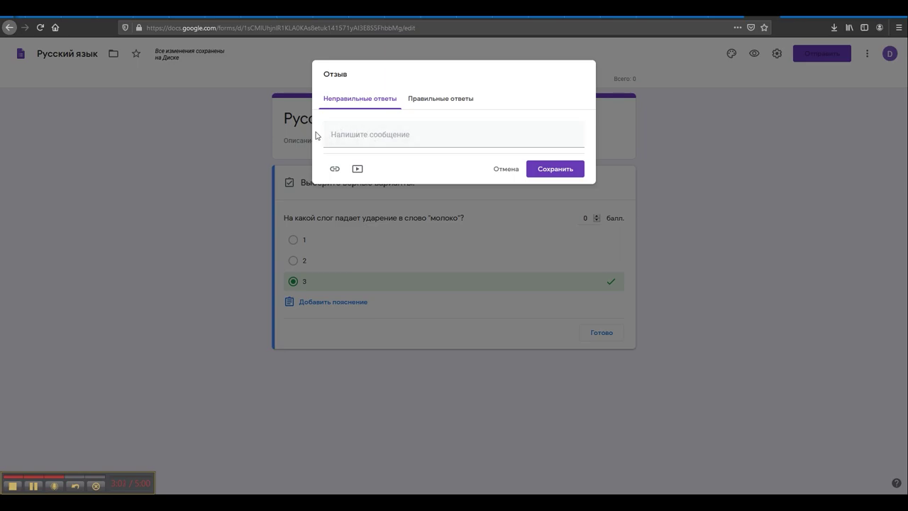
click(339, 134)
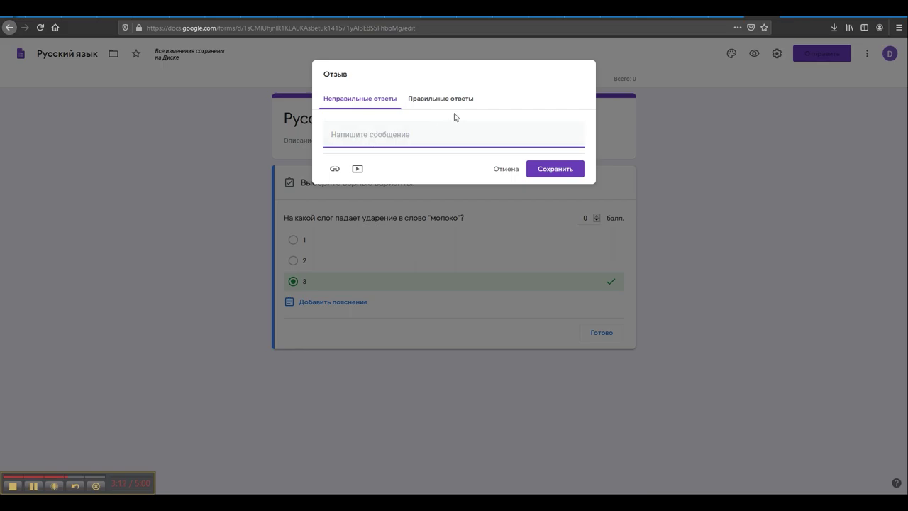
click(335, 170)
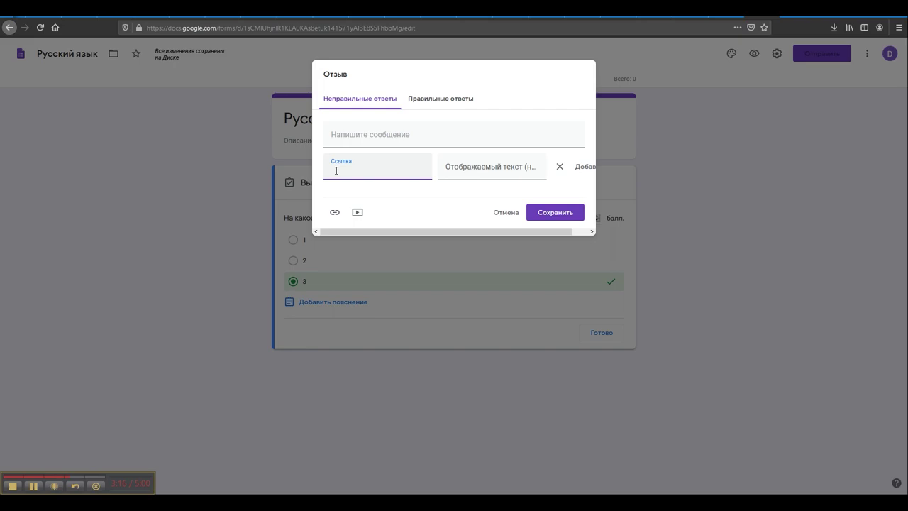
click(357, 215)
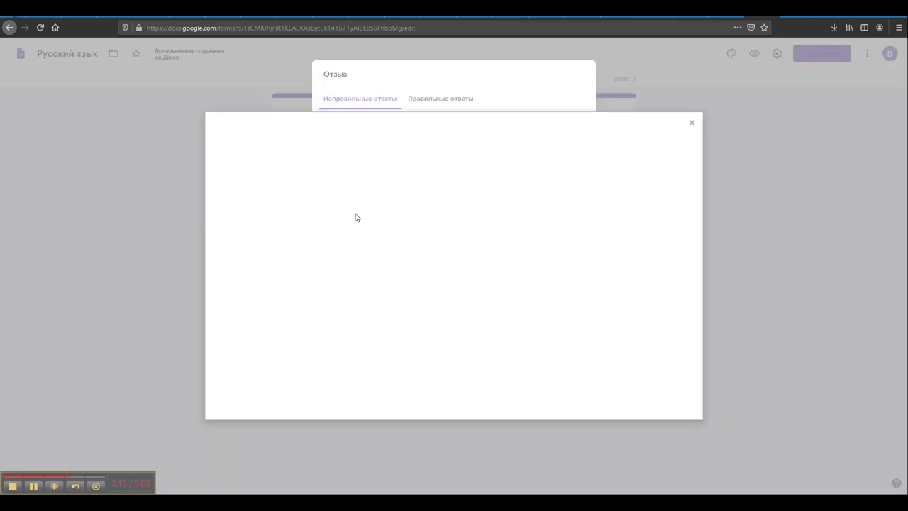
click(694, 127)
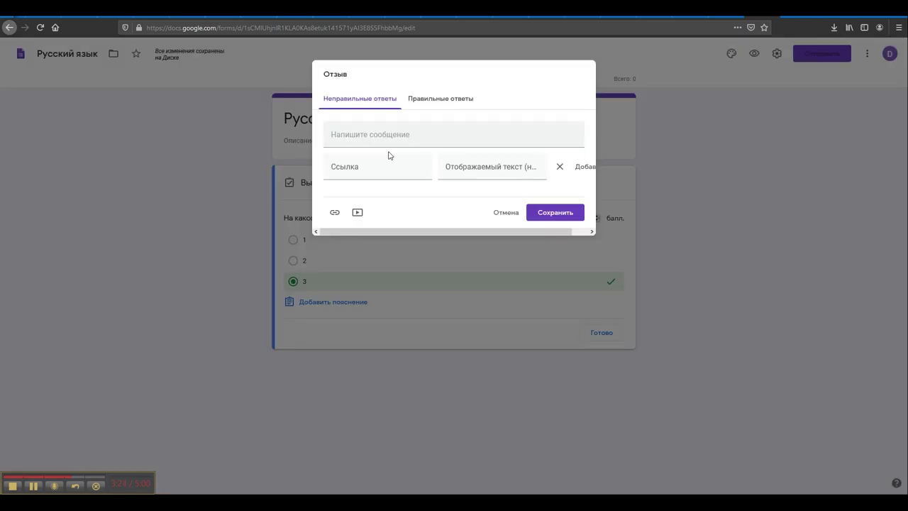
- Save "Молодец!" as the feedback message for correct answers to the "молоко" question
click(429, 102)
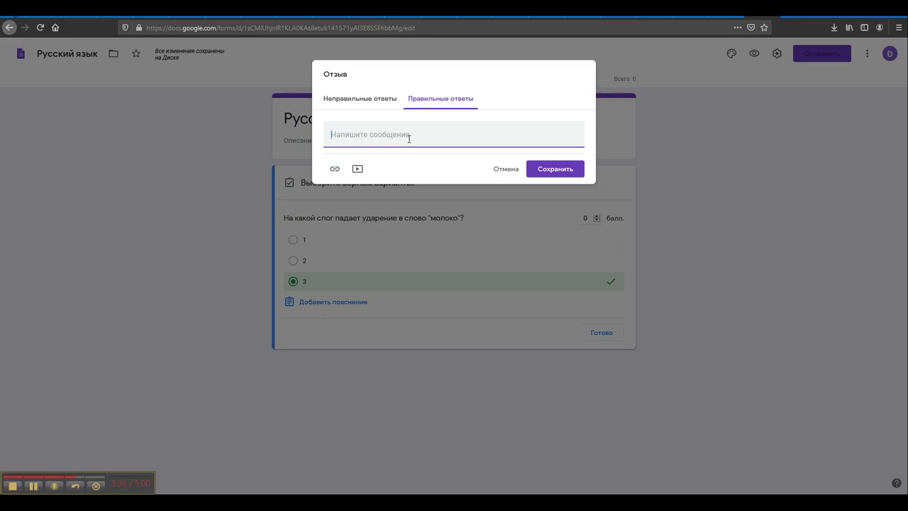
text(Молодец!)
click(560, 171)
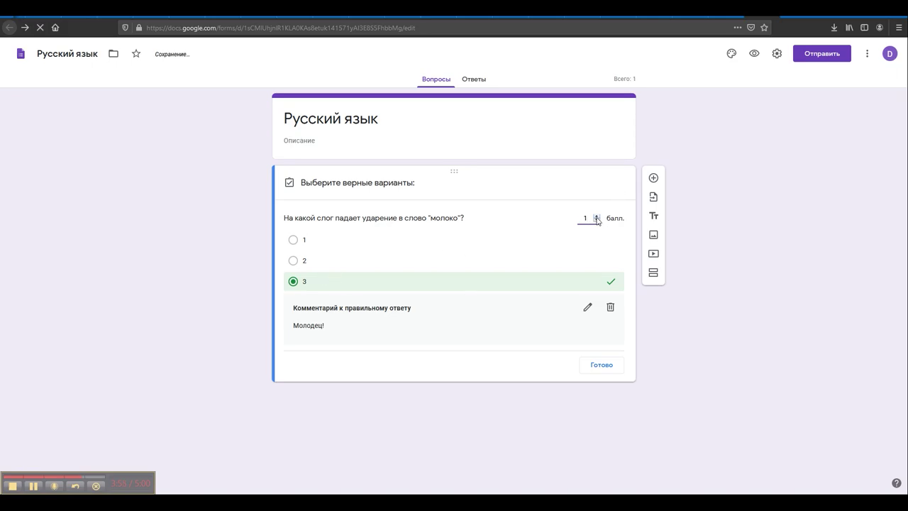
- Finish the answer key with the "молоко" question worth 1 point and make that question required
click(600, 366)
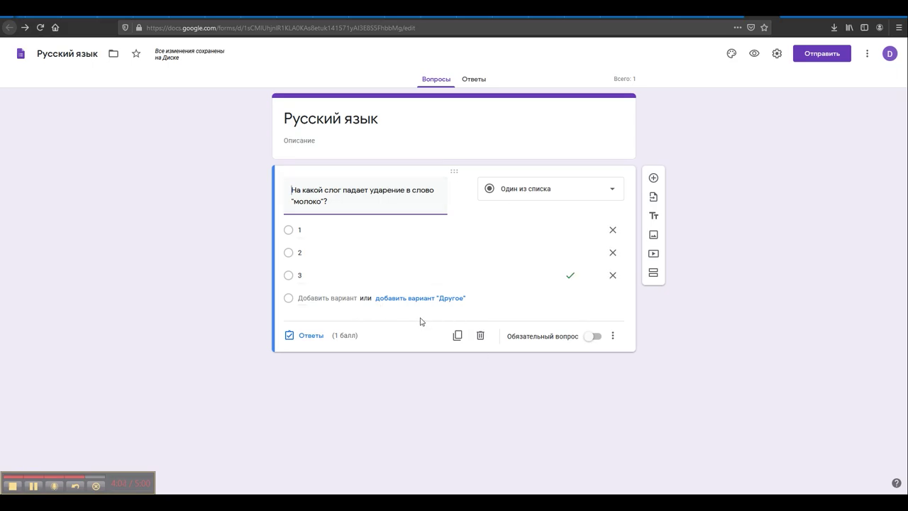
click(588, 340)
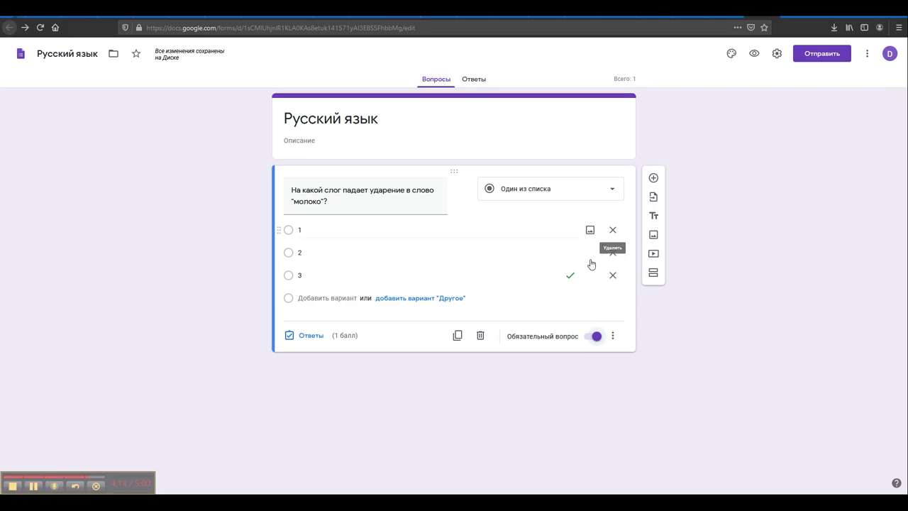
- Add a second question to the test and set its type to Текст (строка)
click(653, 178)
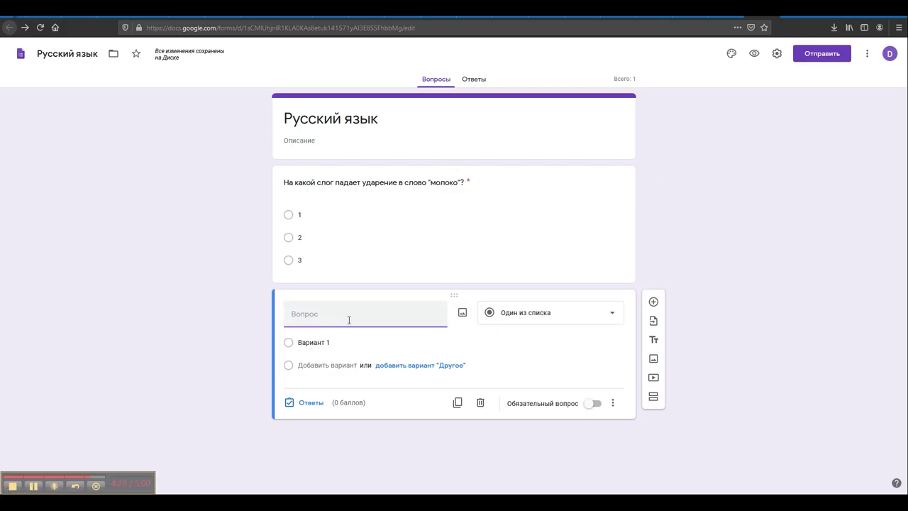
click(558, 320)
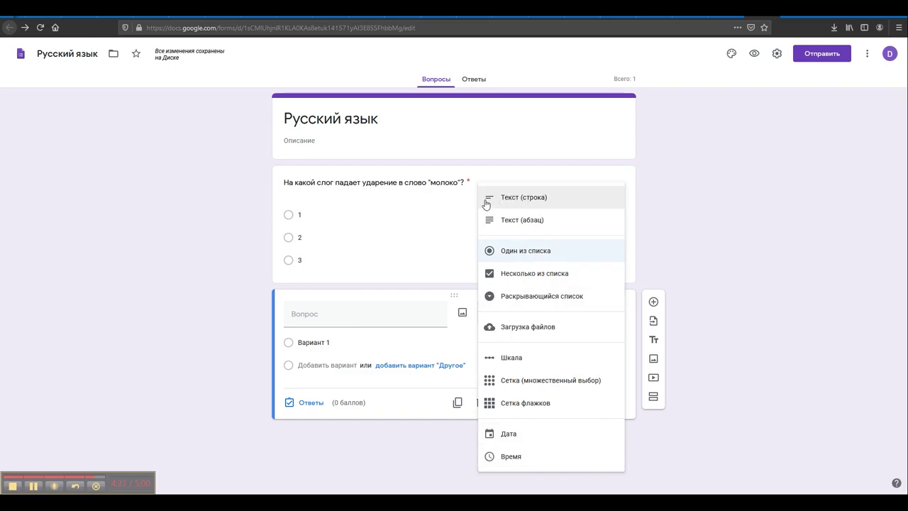
click(552, 200)
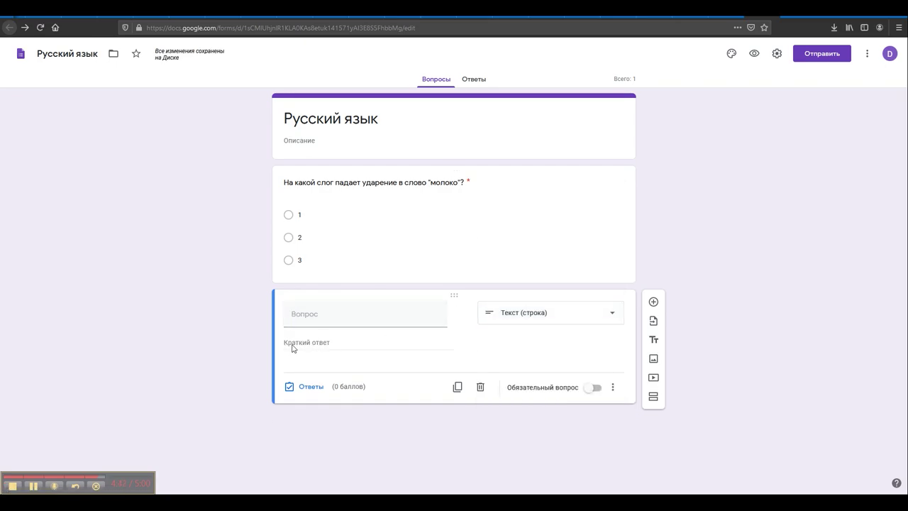
- Try the types Один из списка, Несколько из списка, Раскрывающийся список, Время and Дата on the second question
click(523, 317)
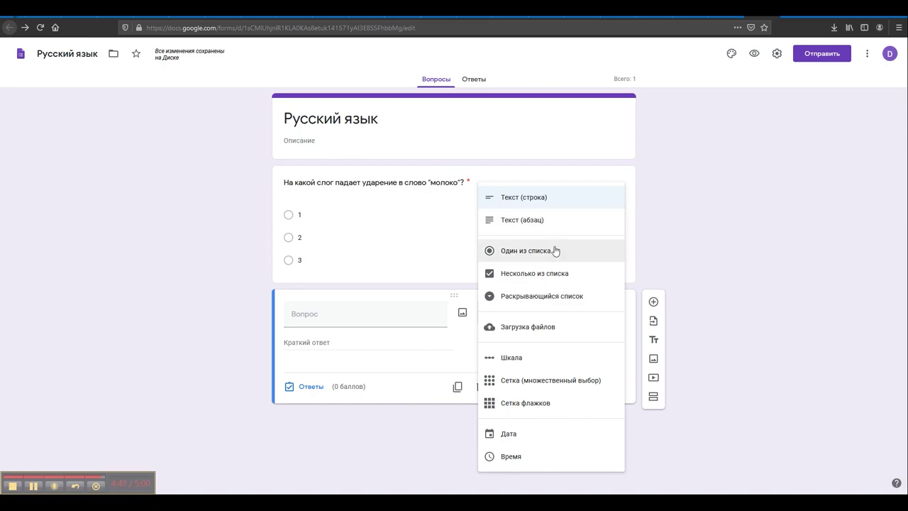
click(550, 252)
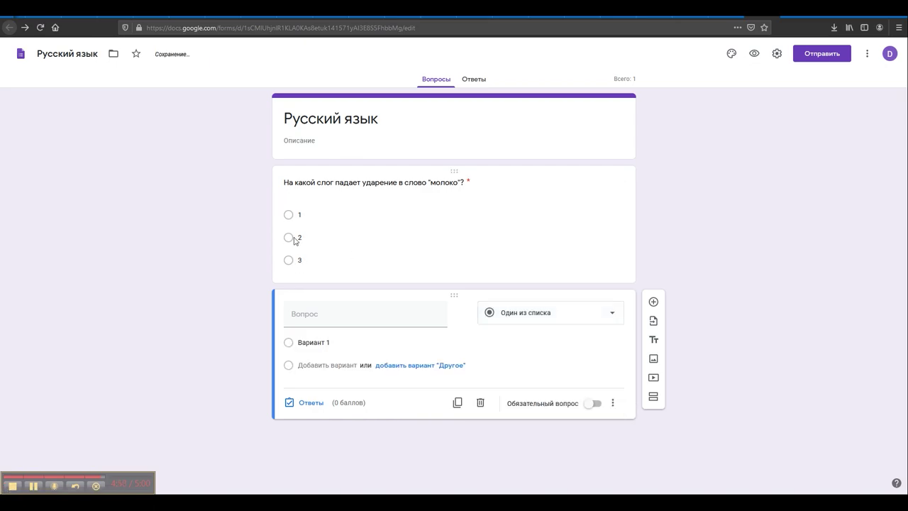
click(563, 316)
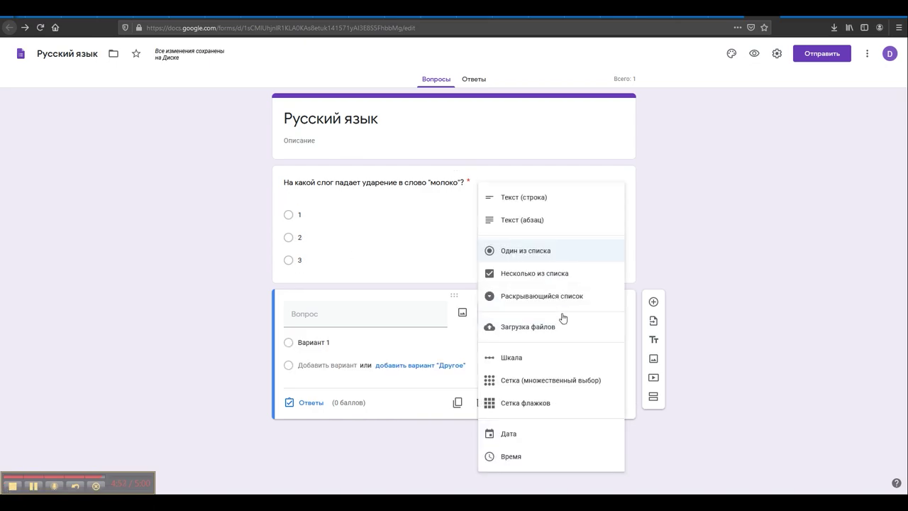
click(541, 274)
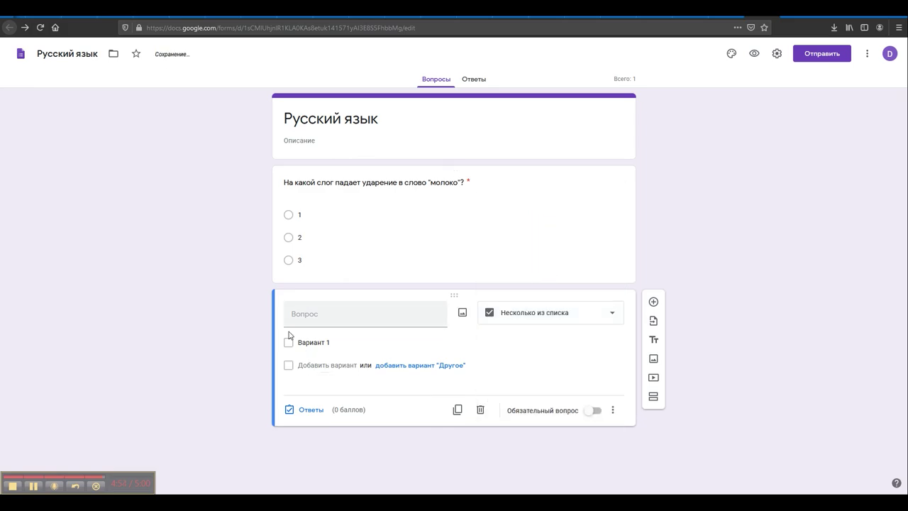
click(561, 313)
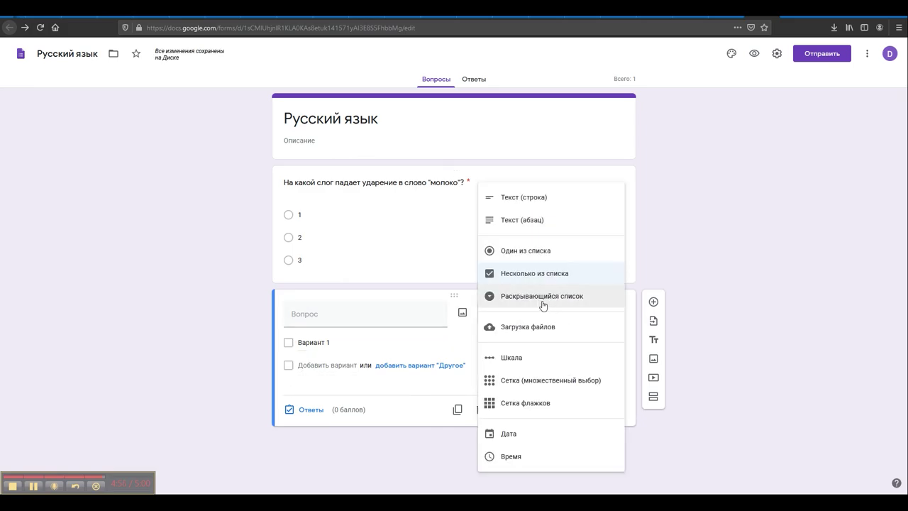
click(516, 298)
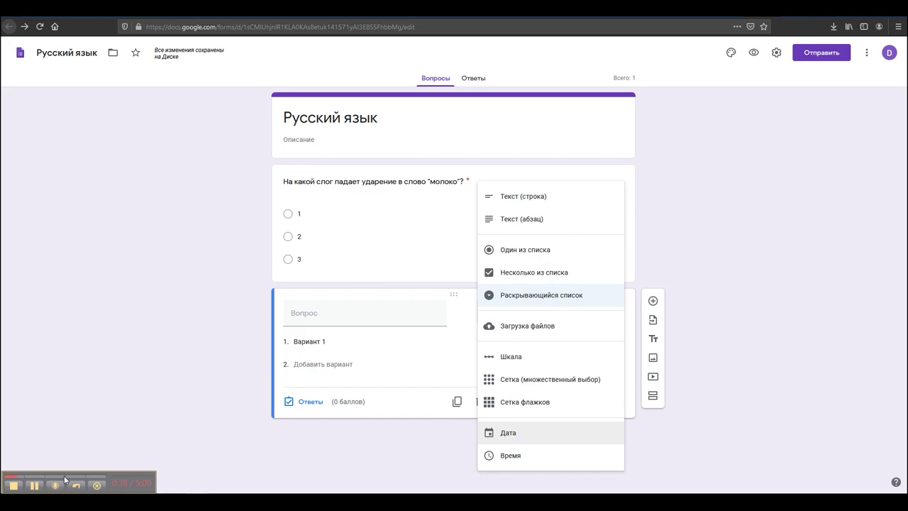
click(510, 455)
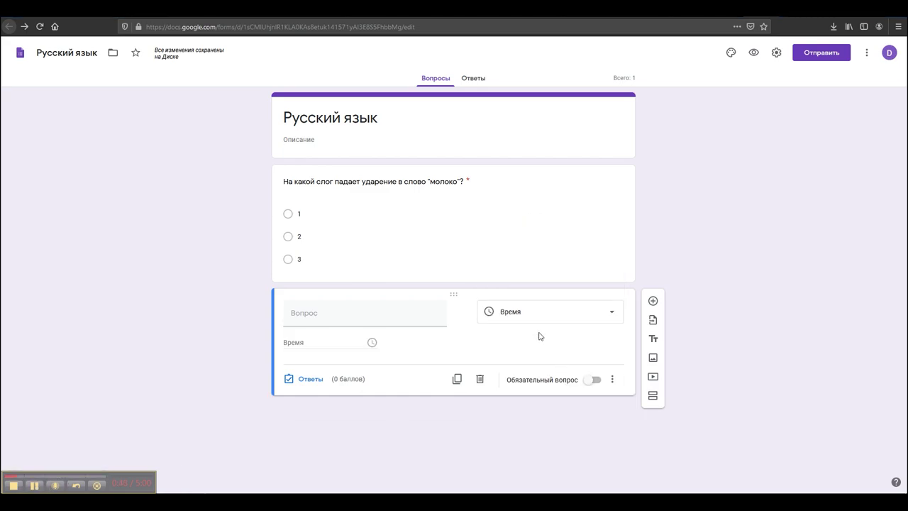
click(520, 320)
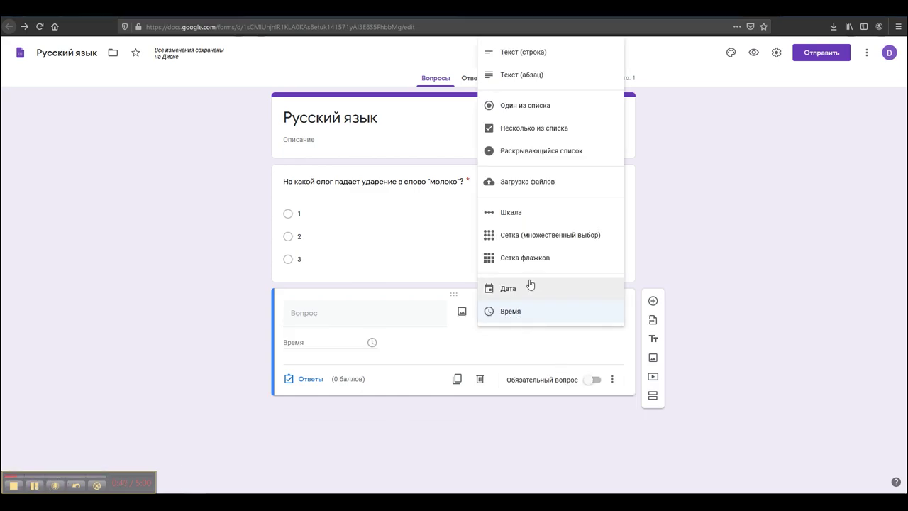
click(521, 295)
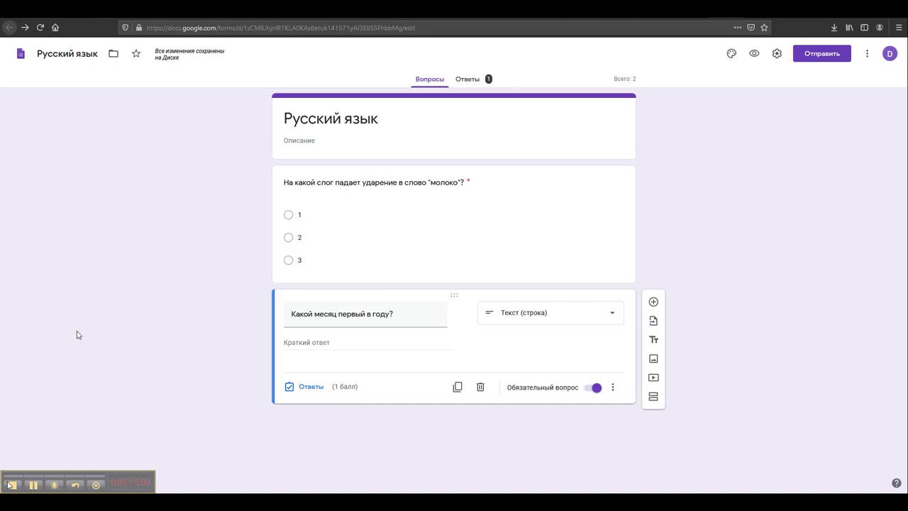
- Set "Январь" as the correct answer to "Какой месяц первый в году?" without adding feedback, and finish its answer key
click(305, 387)
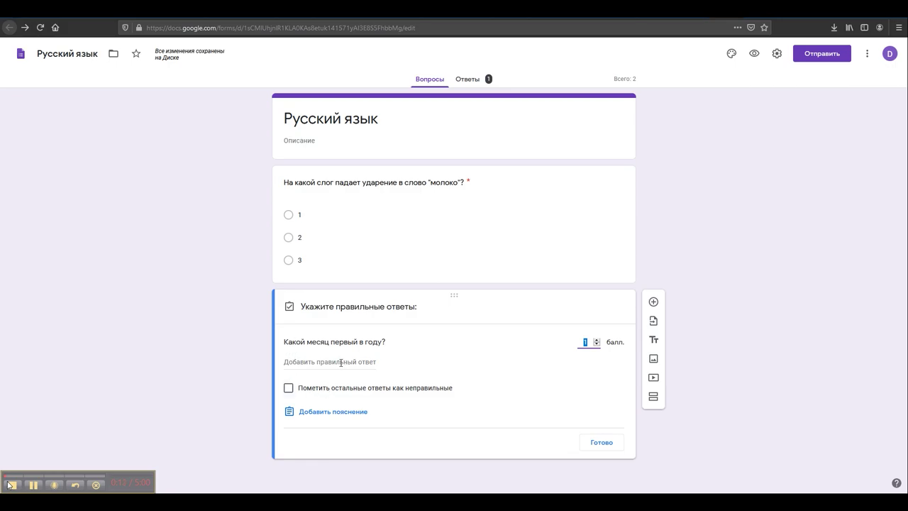
click(306, 363)
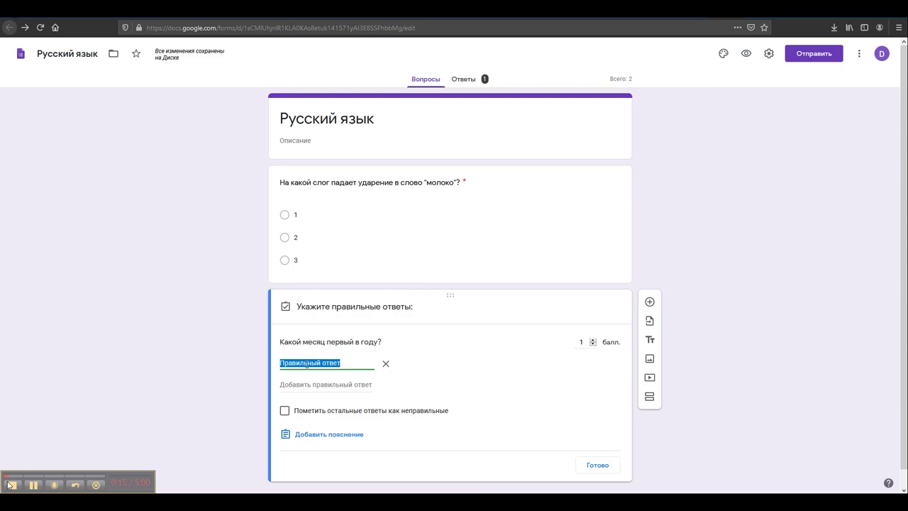
text(январь)
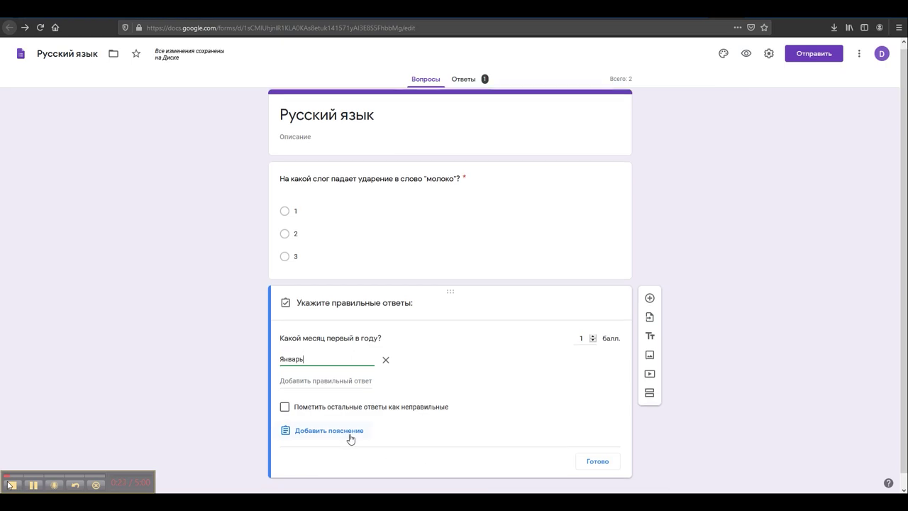
scroll(348, 436, down, 1)
click(328, 418)
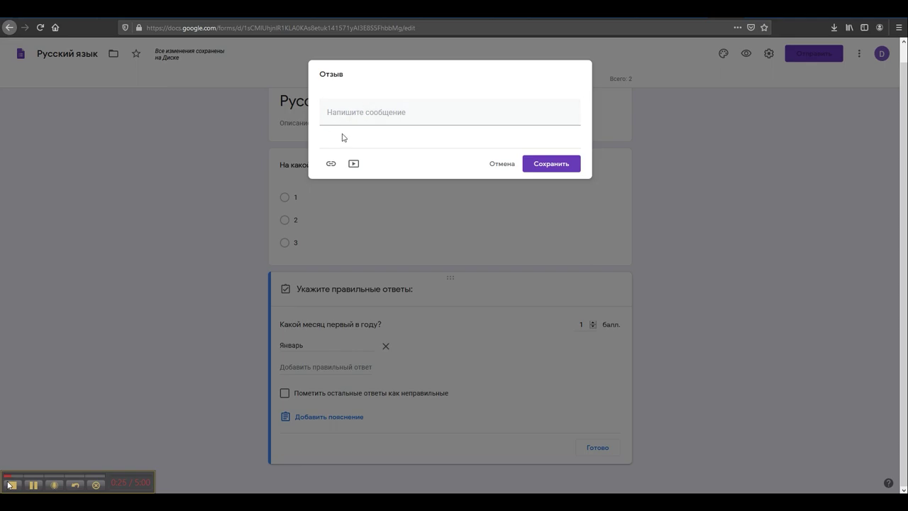
click(498, 165)
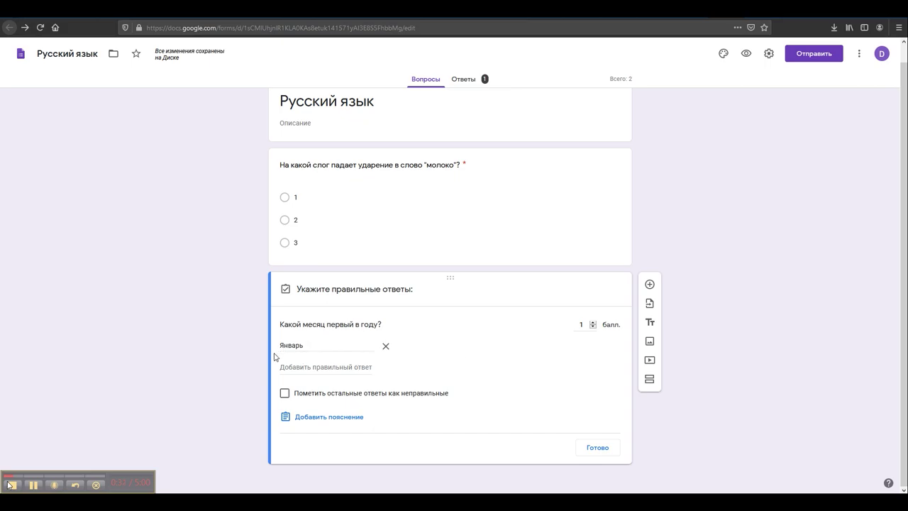
click(596, 447)
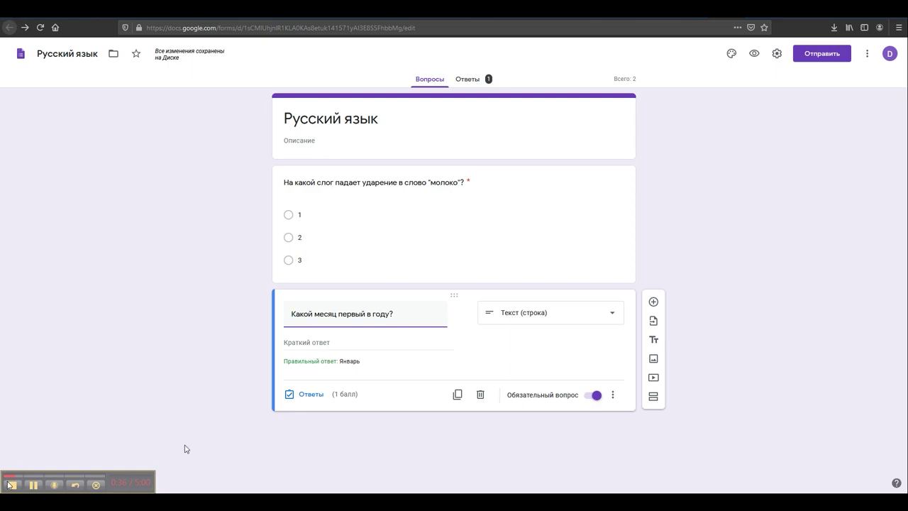
click(37, 485)
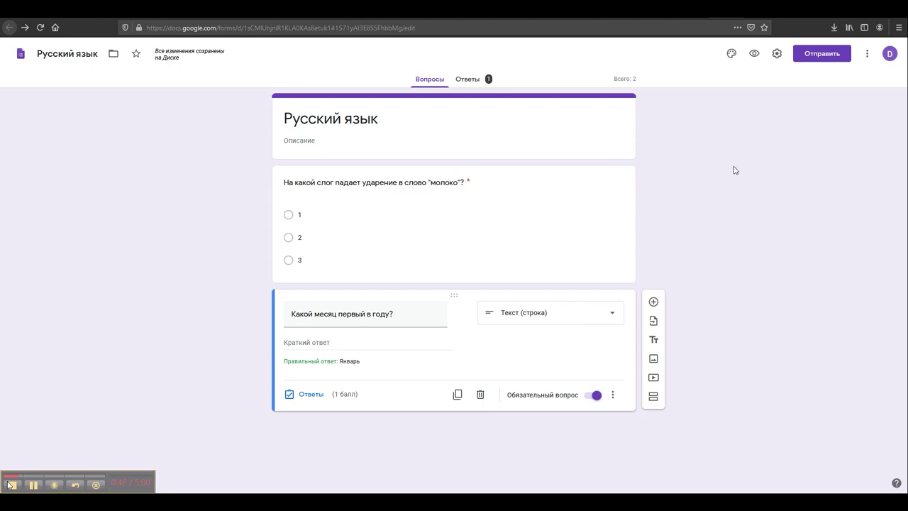
- Open the form's sending options and shorten its share link
click(816, 54)
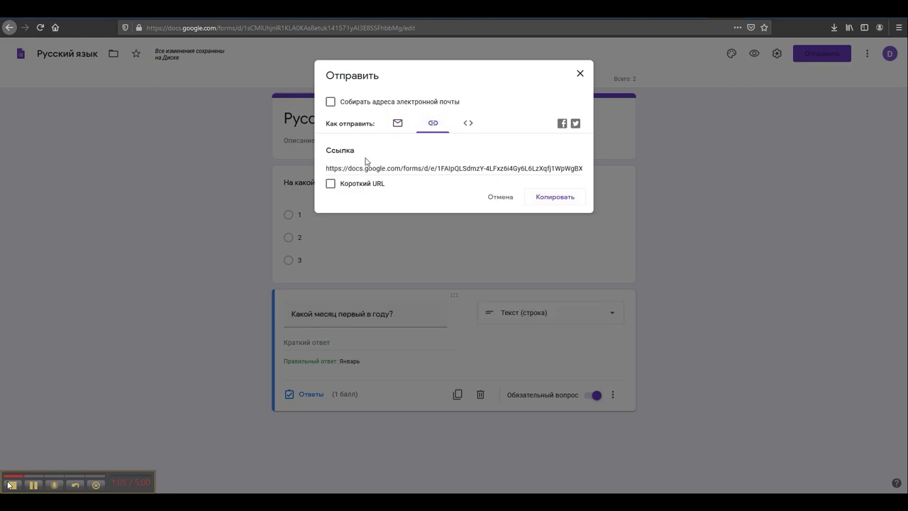
click(330, 184)
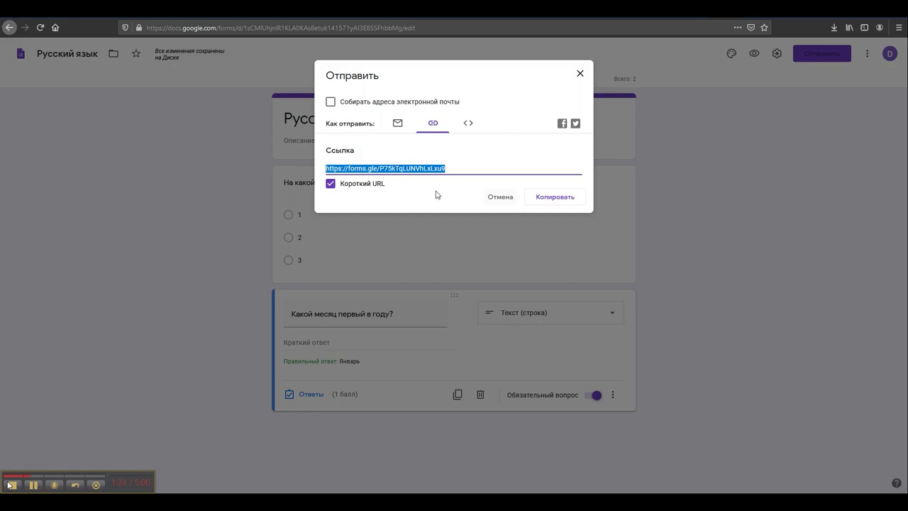
- Examine the form's HTML embed code and the social network sharing options
click(469, 125)
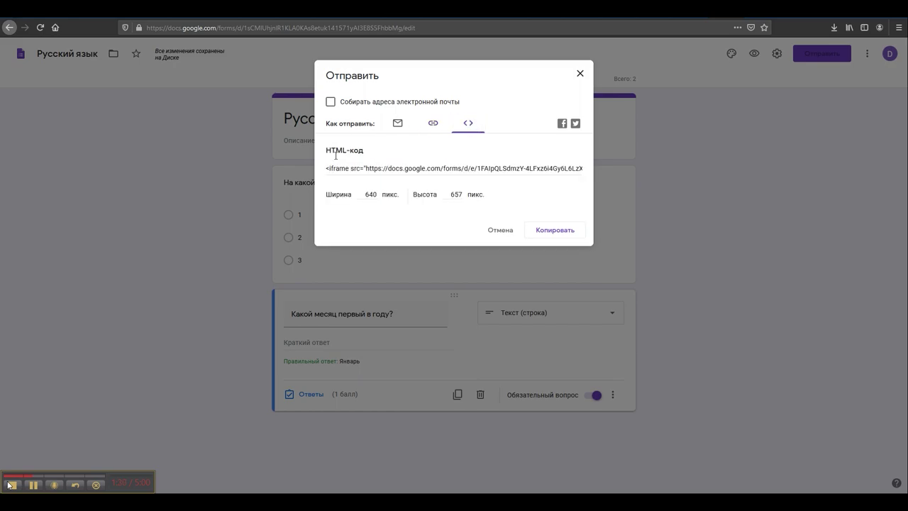
drag(332, 169, 605, 171)
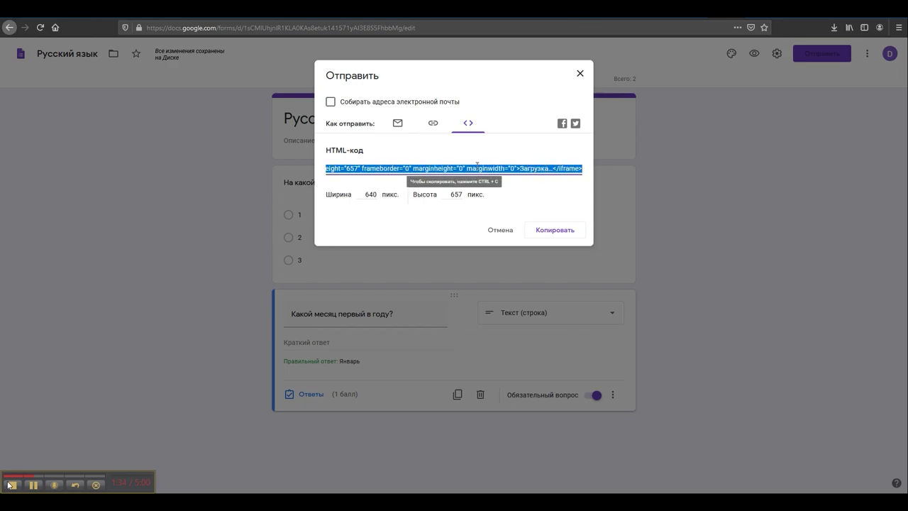
click(353, 155)
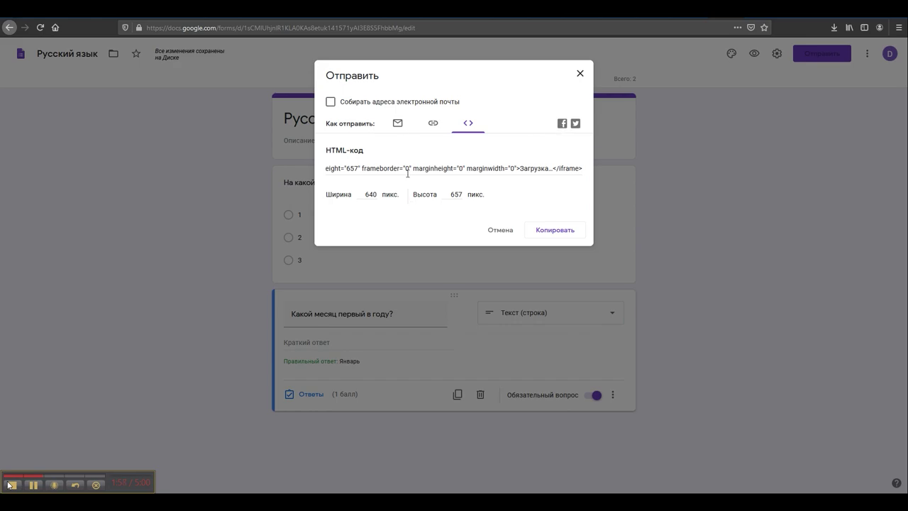
click(561, 125)
- Return to the form's share link and select the whole short URL
click(432, 125)
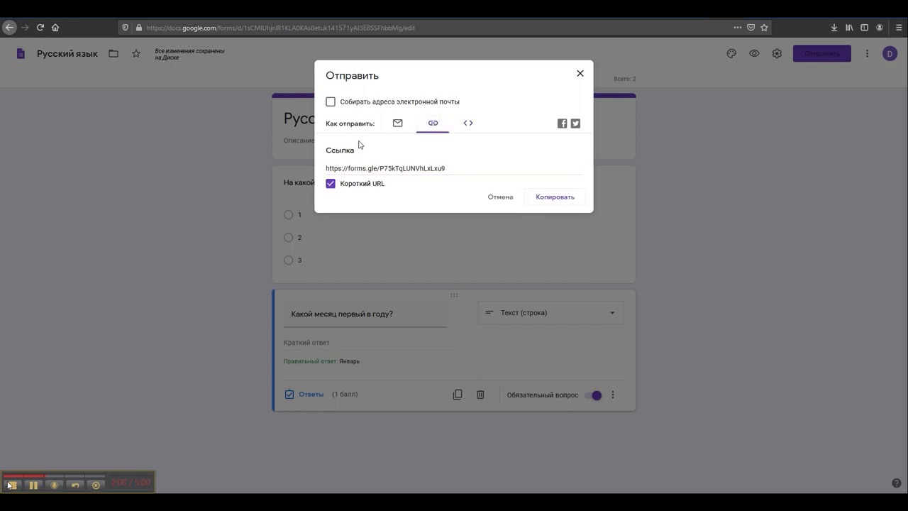
click(378, 168)
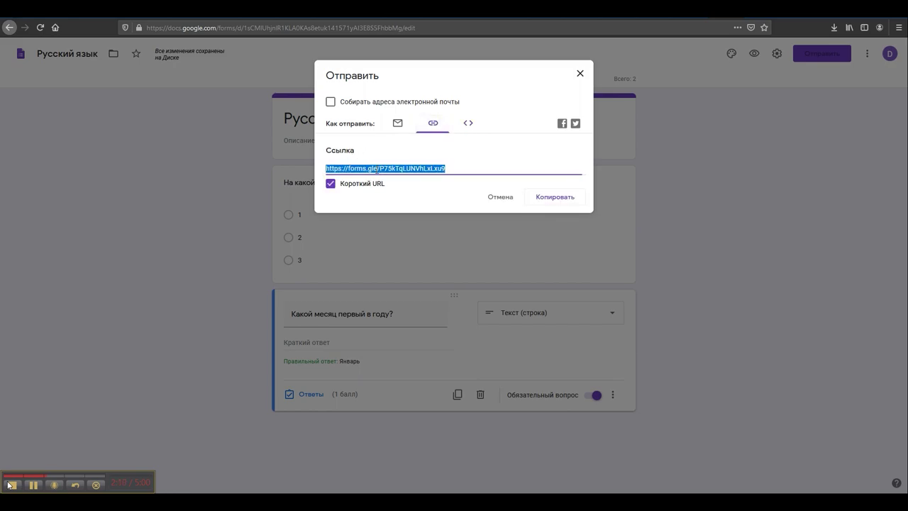
- Copy the form's short link and open it in a new private Firefox window
click(561, 202)
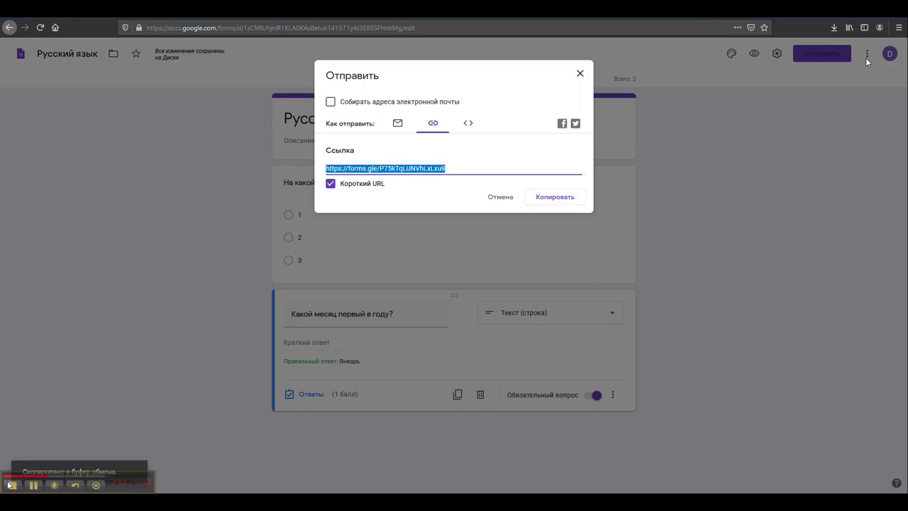
click(898, 29)
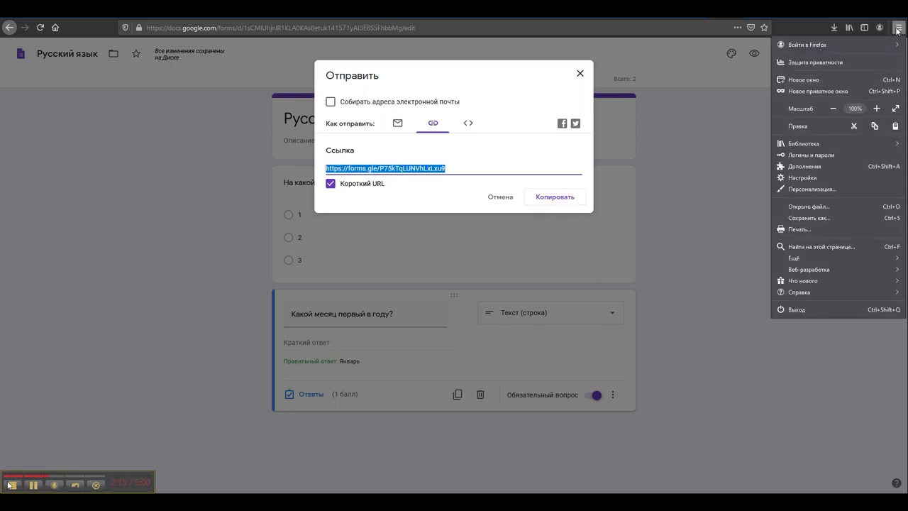
click(808, 91)
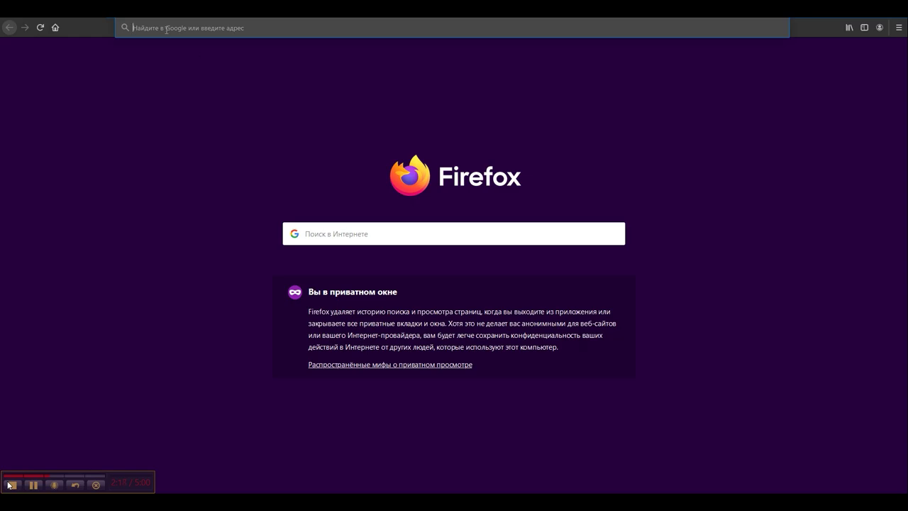
key(ctrl+v)
key(Return)
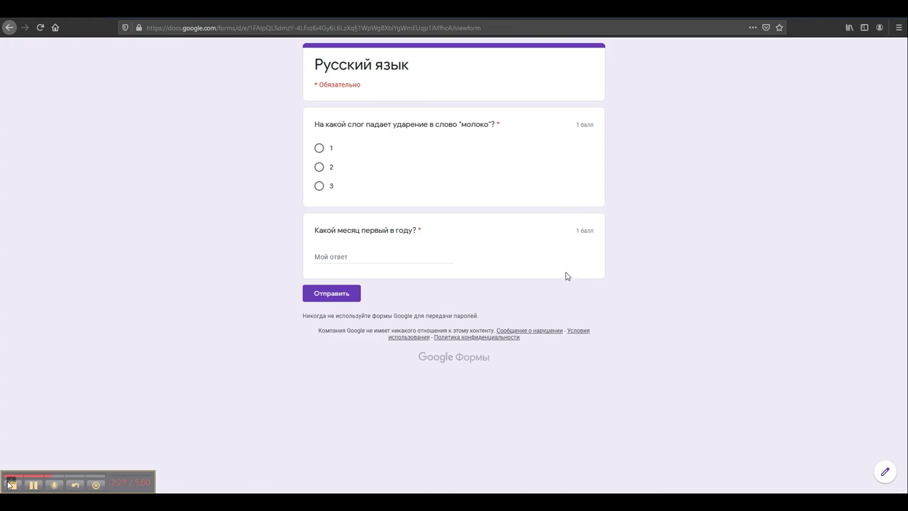
- Answer the stress question with 3 and the first-month question with "Январь", submit the test, and view its score
click(319, 186)
click(331, 257)
text(Январь)
click(326, 294)
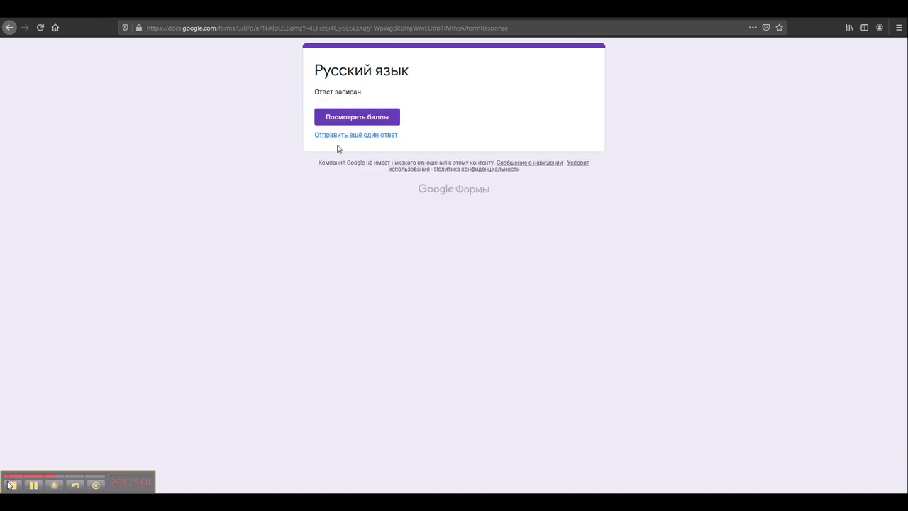
click(375, 121)
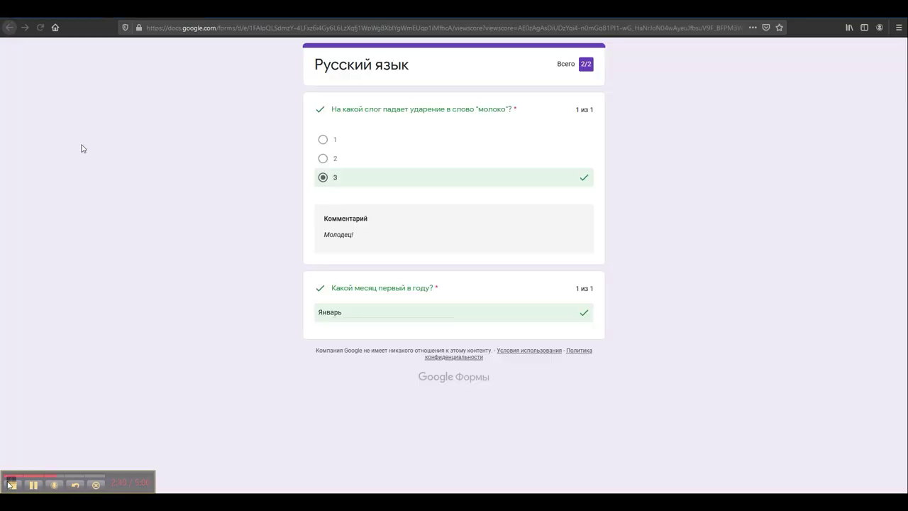